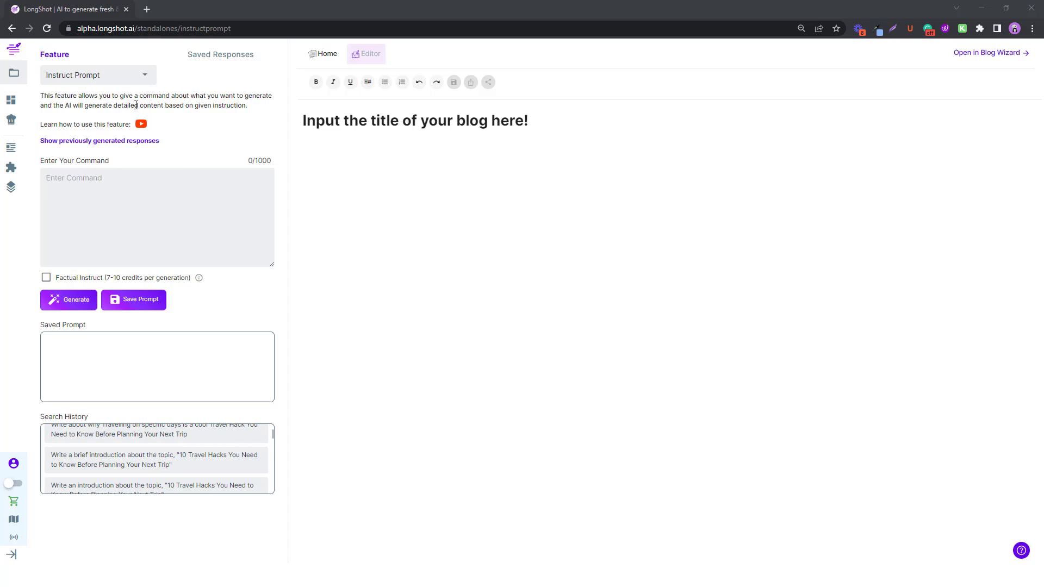
- Keep Instruct Prompt as the feature and enable Factual Instruct mode (7-10 credits per generation)
{"action": "left_click", "coordinate": [152, 81]}
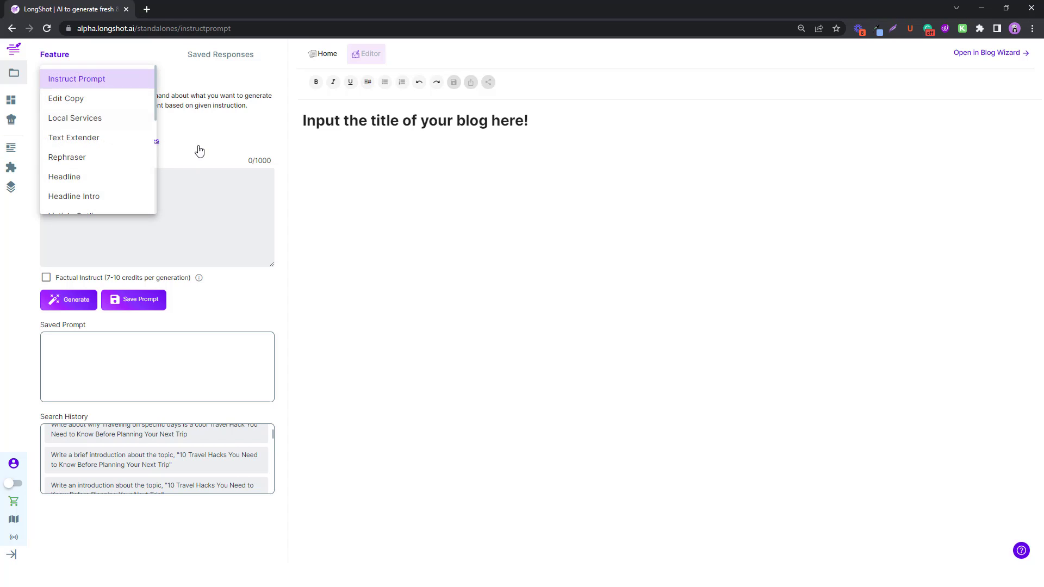
{"action": "left_click", "coordinate": [218, 153]}
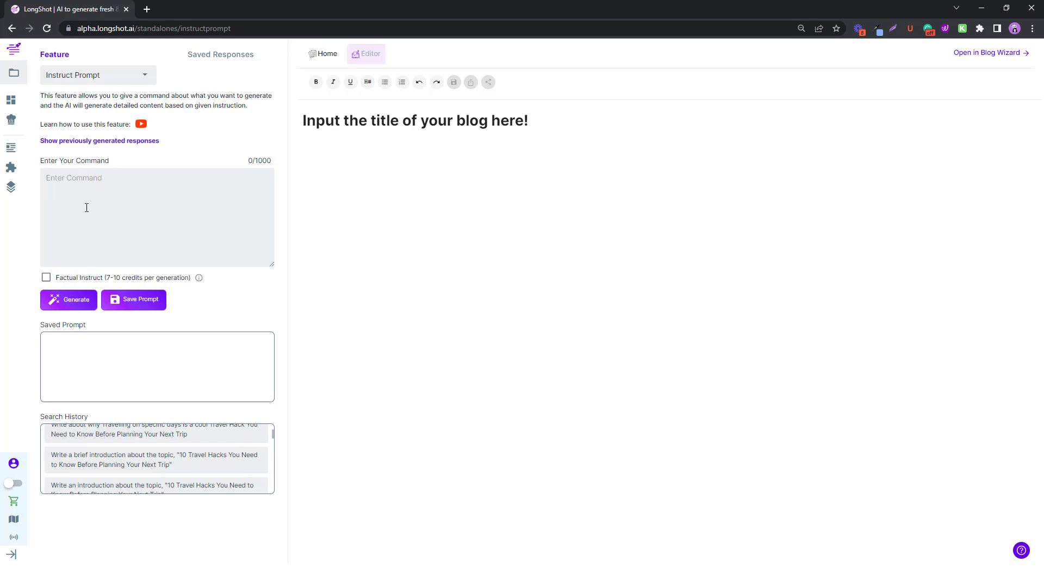
{"action": "left_click_drag", "start_coordinate": [44, 158], "coordinate": [114, 171]}
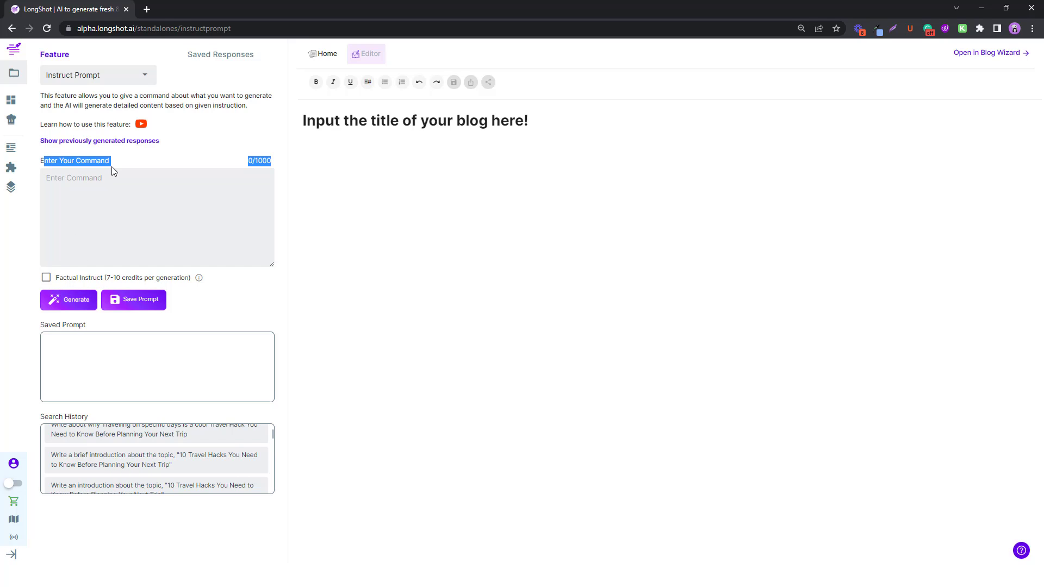
{"action": "left_click", "coordinate": [46, 279]}
{"action": "left_click", "coordinate": [282, 277]}
{"action": "left_click", "coordinate": [147, 186]}
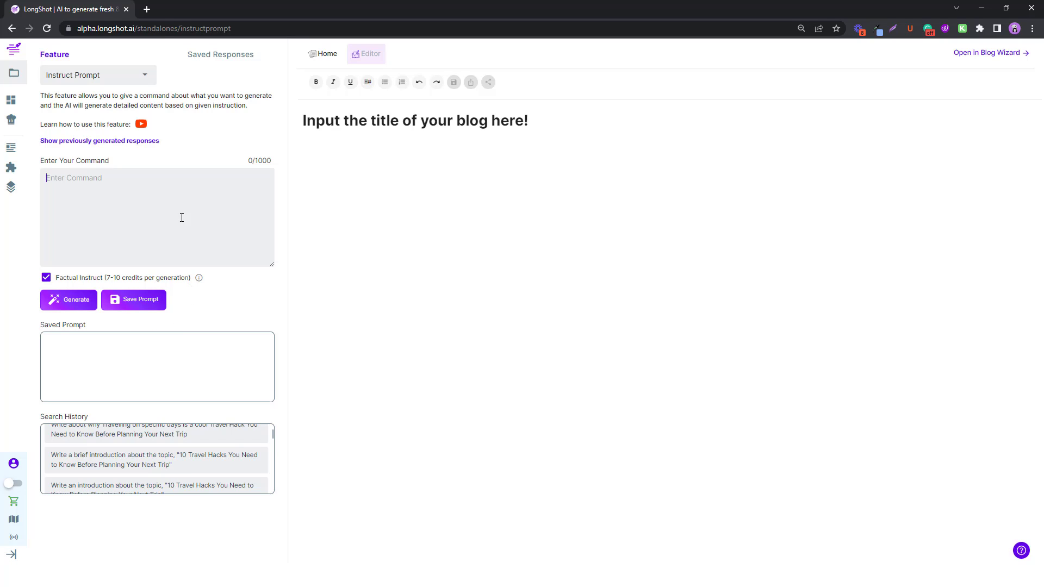
- Paste the FIFA command, insert 'result of' before 2022, and generate the Saudi Arabia–Argentina response
{"action": "type", "text": "Write about the 2022 FIFA world cup match between Saudi Arabia and Argentina"}
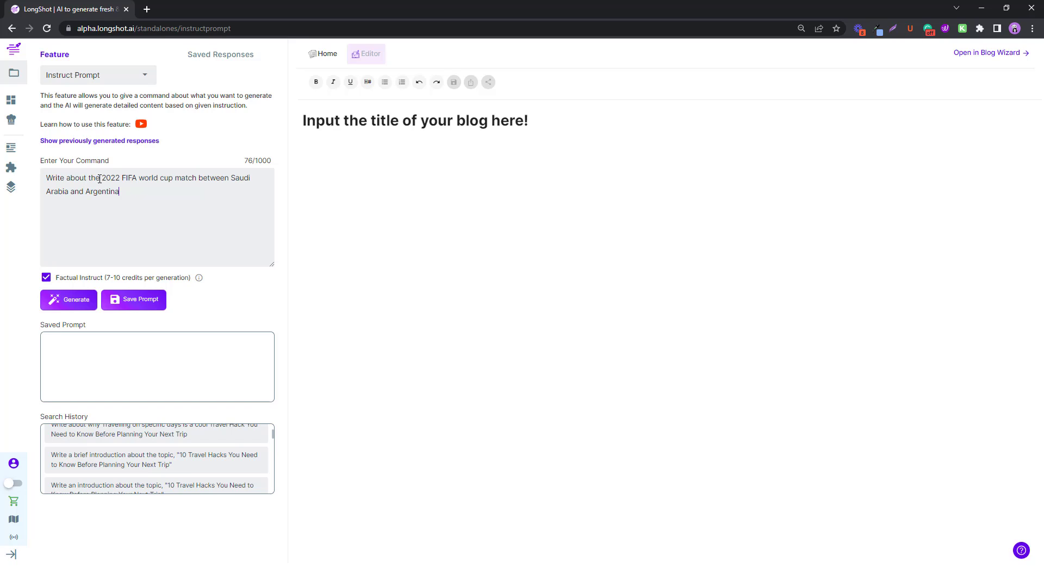
{"action": "left_click", "coordinate": [101, 179]}
{"action": "type", "text": "result of"}
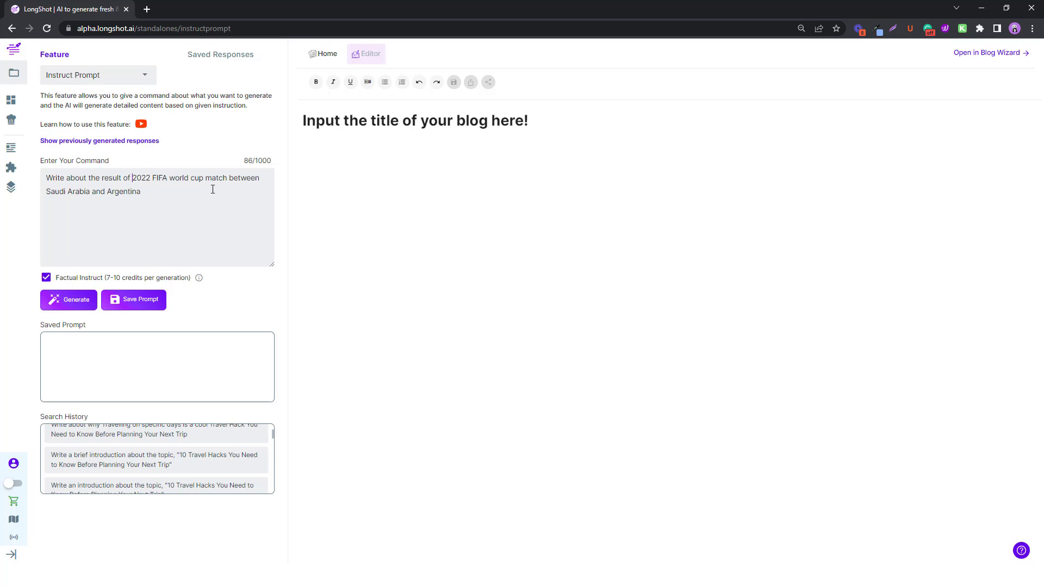
{"action": "left_click", "coordinate": [178, 194]}
{"action": "left_click", "coordinate": [76, 310]}
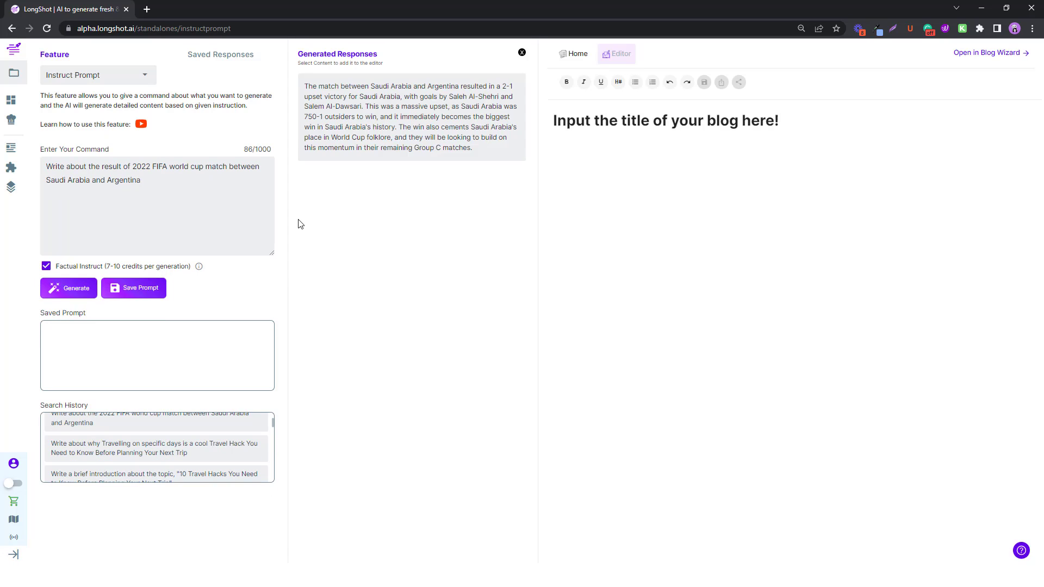
{"action": "mouse_move", "coordinate": [340, 103]}
{"action": "double_click", "coordinate": [419, 127]}
{"action": "left_click_drag", "start_coordinate": [433, 134], "coordinate": [465, 148]}
{"action": "left_click", "coordinate": [442, 202]}
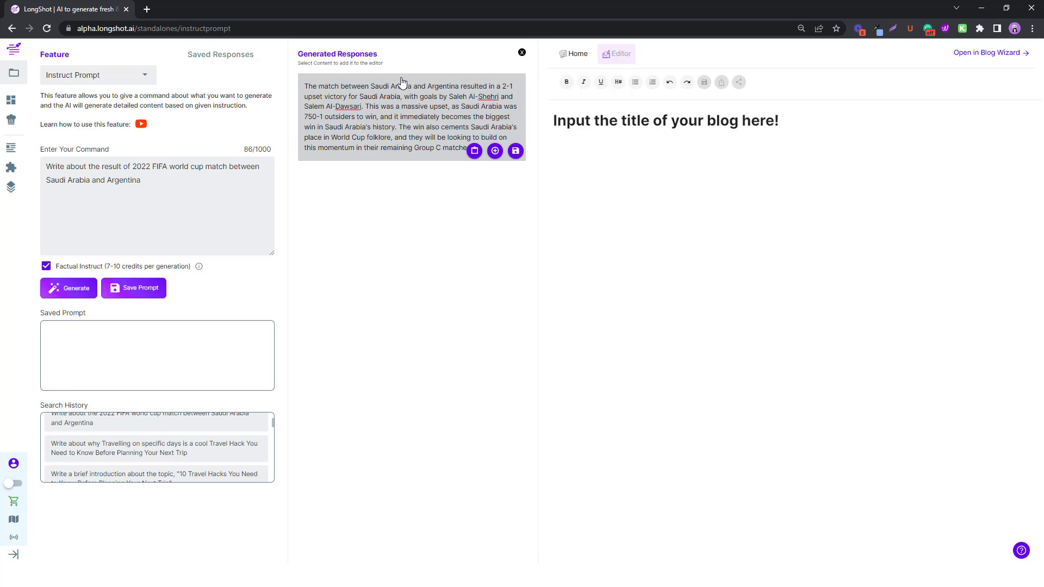
- Insert the Saudi Arabia–Argentina match report into the blog beneath a bold heading of its command
{"action": "left_click", "coordinate": [495, 152]}
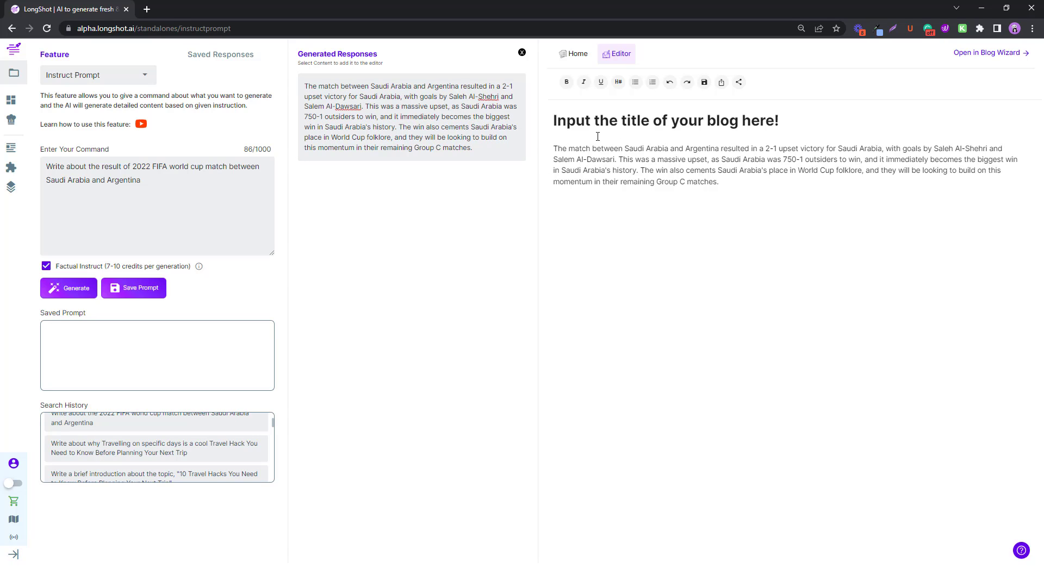
{"action": "key", "text": "Return"}
{"action": "key", "text": "Return"}
{"action": "key", "text": "Return"}
{"action": "triple_click", "coordinate": [90, 172]}
{"action": "key", "text": "ctrl+c"}
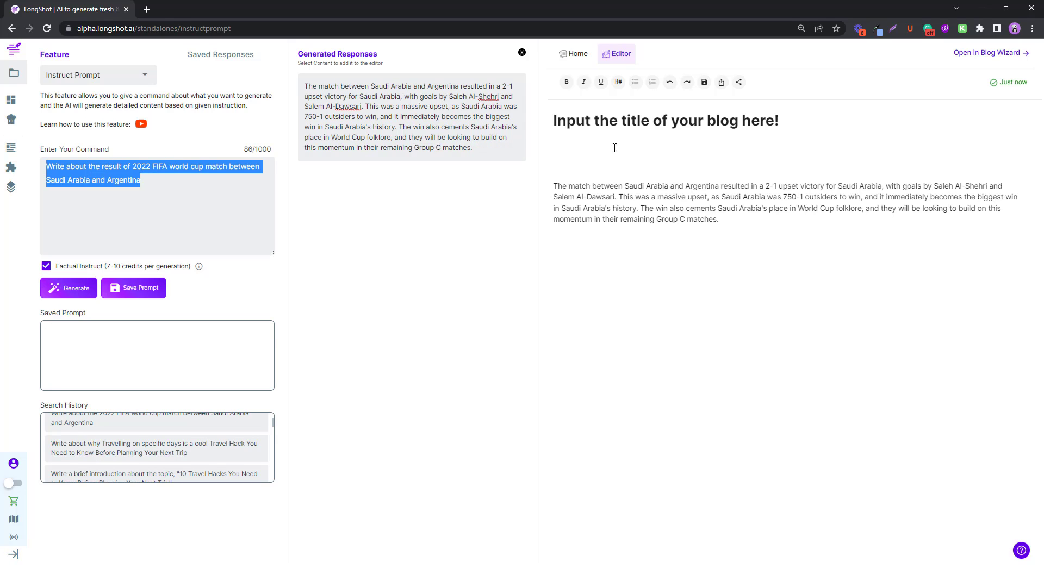
{"action": "left_click", "coordinate": [583, 174]}
{"action": "key", "text": "ctrl+v"}
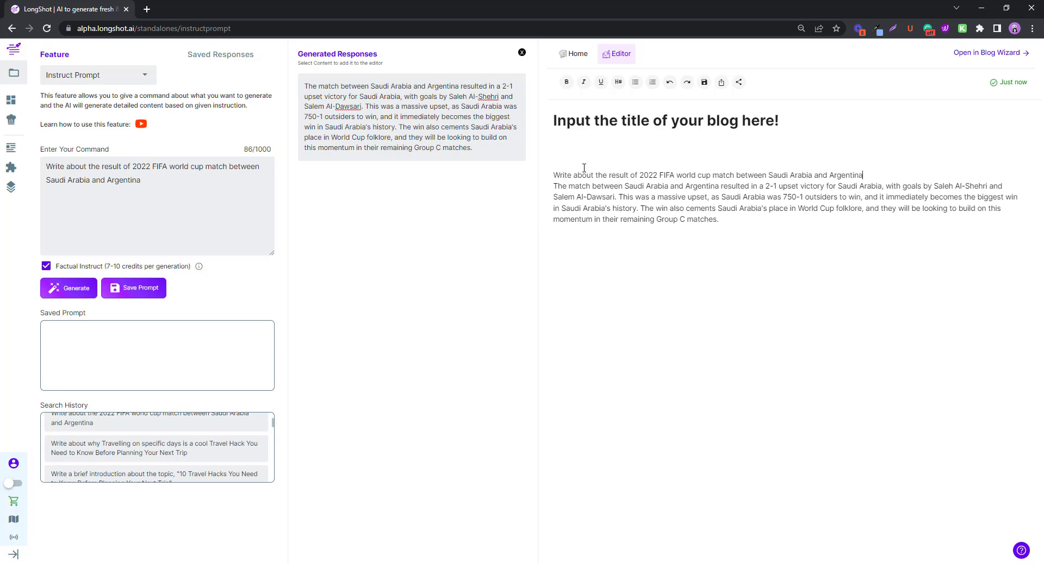
{"action": "triple_click", "coordinate": [855, 173]}
{"action": "left_click", "coordinate": [898, 160]}
{"action": "left_click_drag", "start_coordinate": [863, 175], "coordinate": [553, 175]}
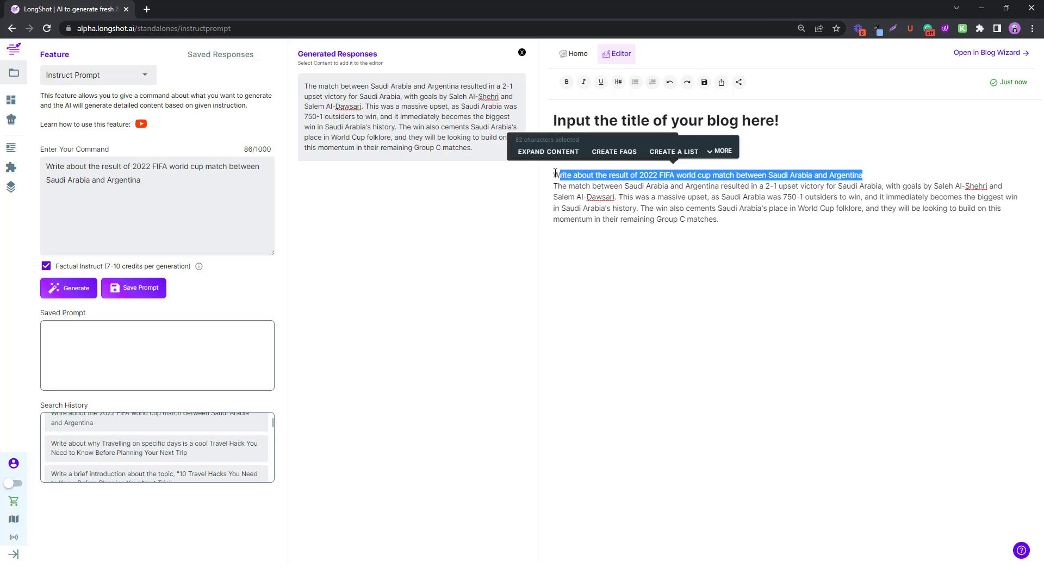
{"action": "key", "text": "ctrl+b"}
{"action": "left_click", "coordinate": [578, 234]}
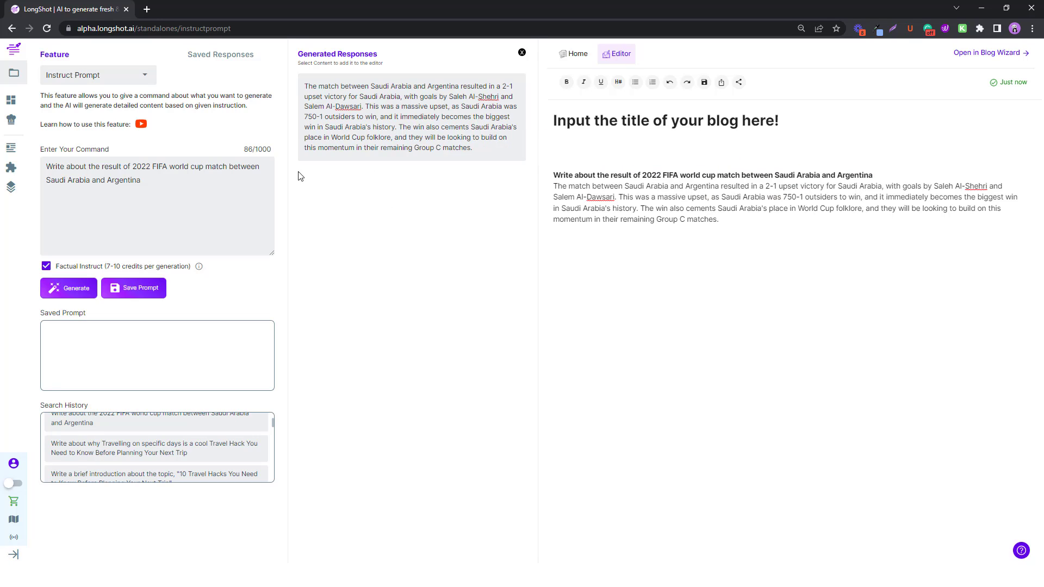
{"action": "triple_click", "coordinate": [110, 158]}
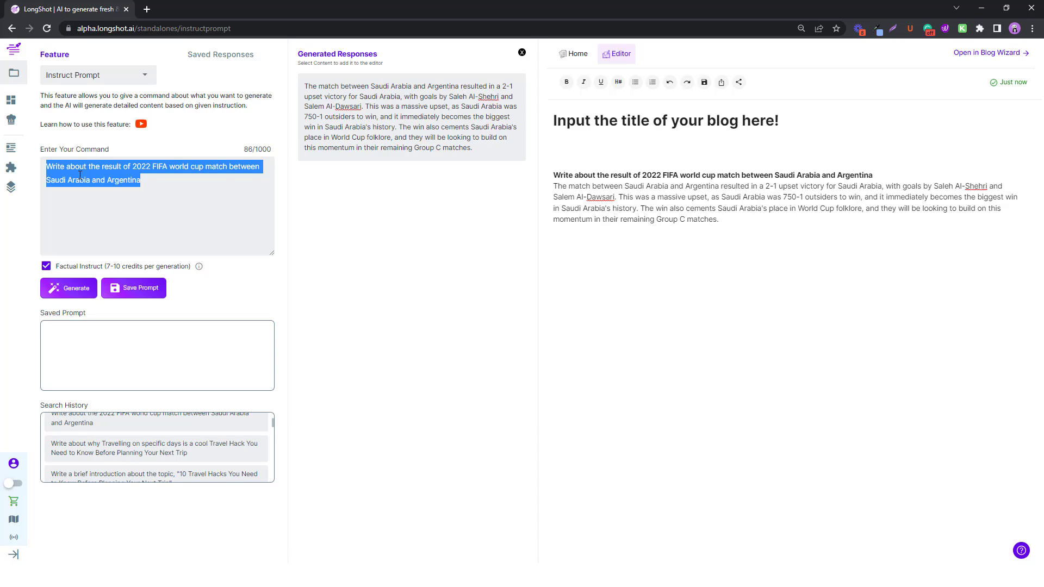
- Change the command to the 'T20 world cup final between England and Pakistan' and generate
{"action": "key", "text": "Right"}
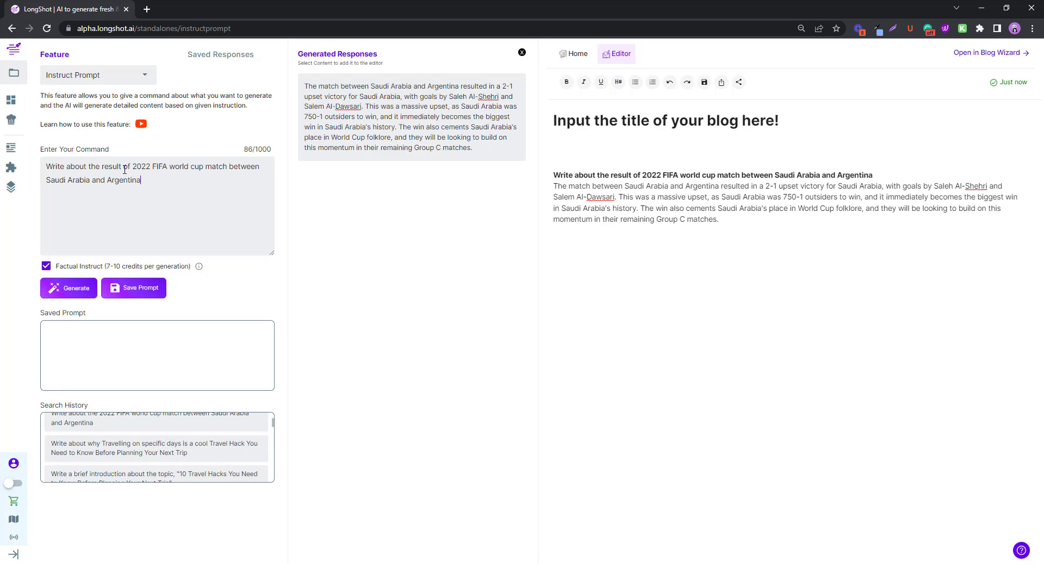
{"action": "left_click_drag", "start_coordinate": [152, 166], "coordinate": [167, 194]}
{"action": "key", "text": "BackSpace"}
{"action": "type", "text": "T20 world cup final between England and Pakistan"}
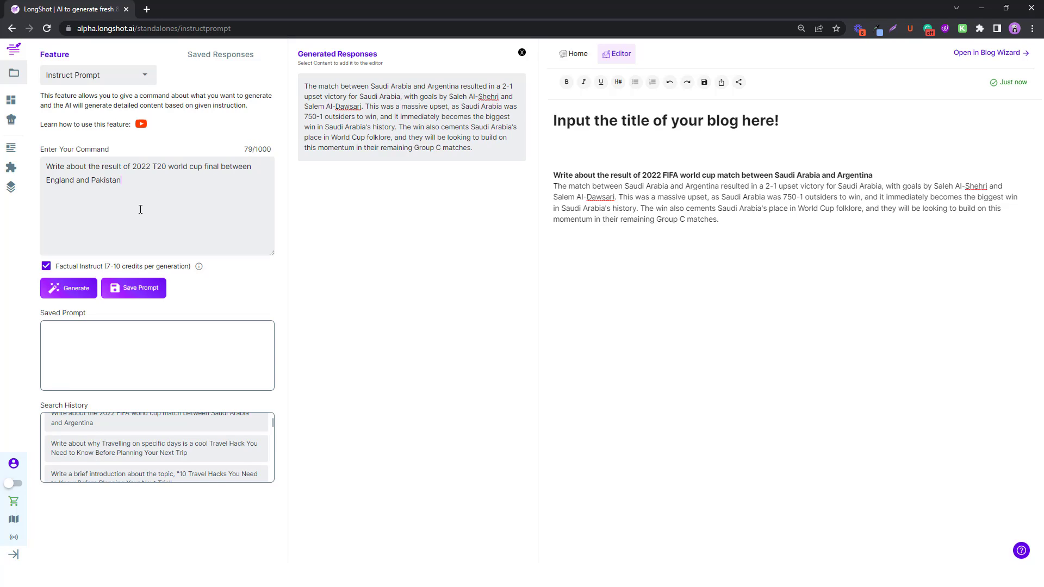
{"action": "left_click", "coordinate": [81, 292]}
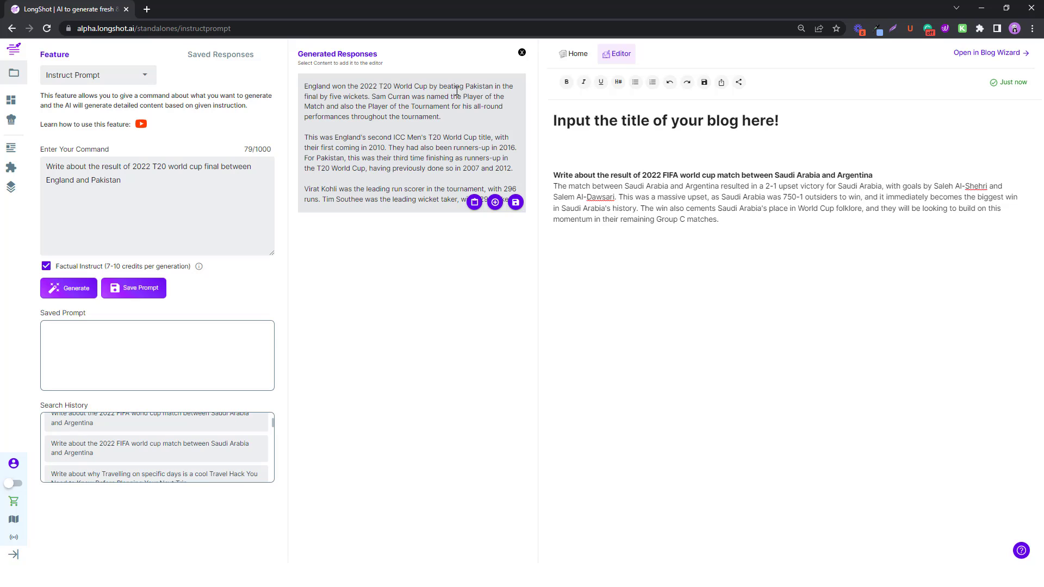
- Review the T20 response, then add blank lines above the Saudi Arabia–Argentina heading
{"action": "left_click_drag", "start_coordinate": [342, 98], "coordinate": [411, 97]}
{"action": "left_click", "coordinate": [413, 107]}
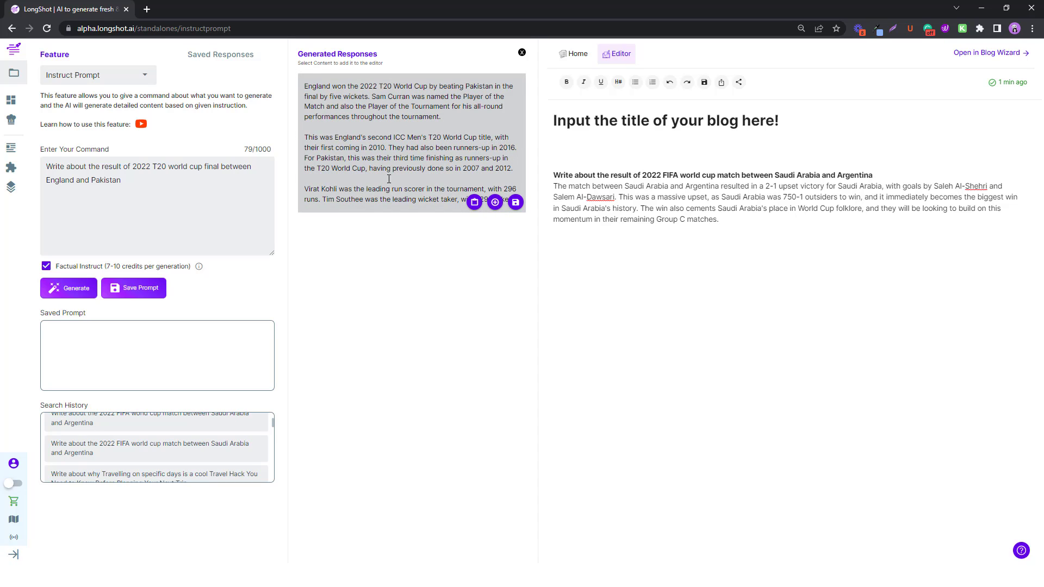
{"action": "left_click_drag", "start_coordinate": [369, 148], "coordinate": [387, 148]}
{"action": "left_click", "coordinate": [580, 152]}
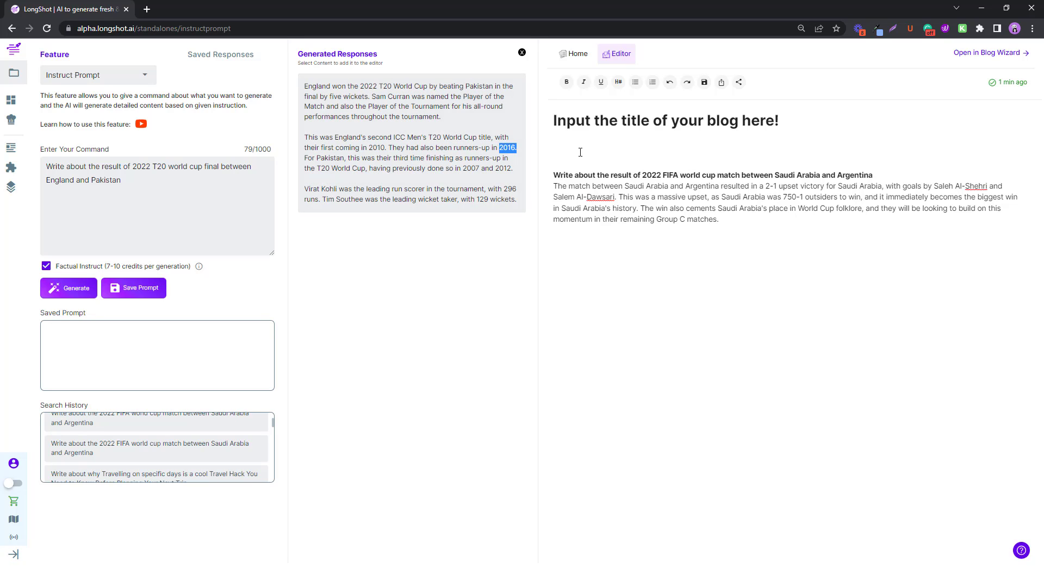
{"action": "key", "text": "Return"}
{"action": "key", "text": "Return"}
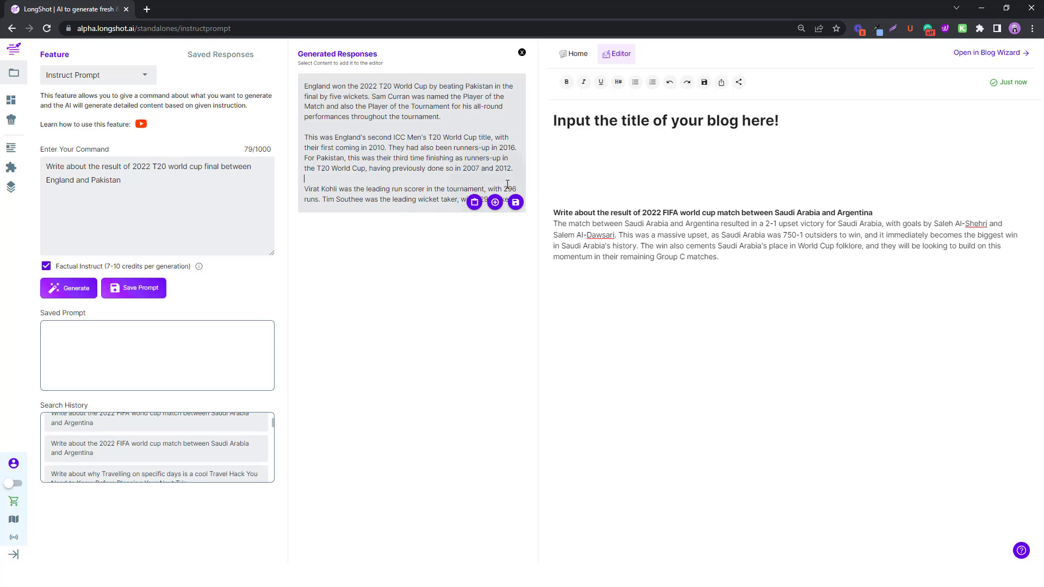
- Add the T20 response to the blog beneath a bold heading of the England–Pakistan command
{"action": "left_click_drag", "start_coordinate": [406, 201], "coordinate": [458, 201]}
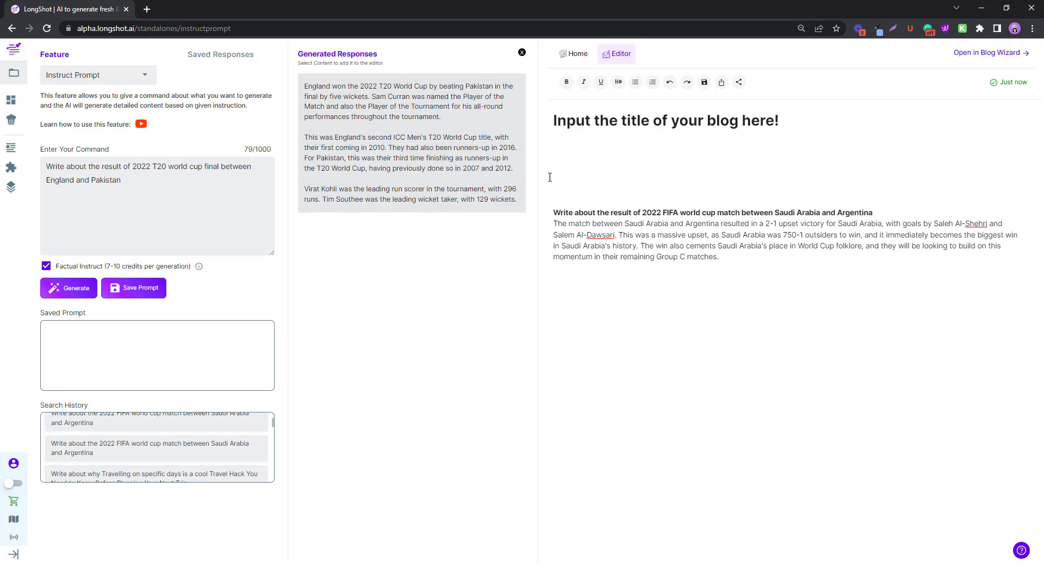
{"action": "left_click", "coordinate": [495, 204]}
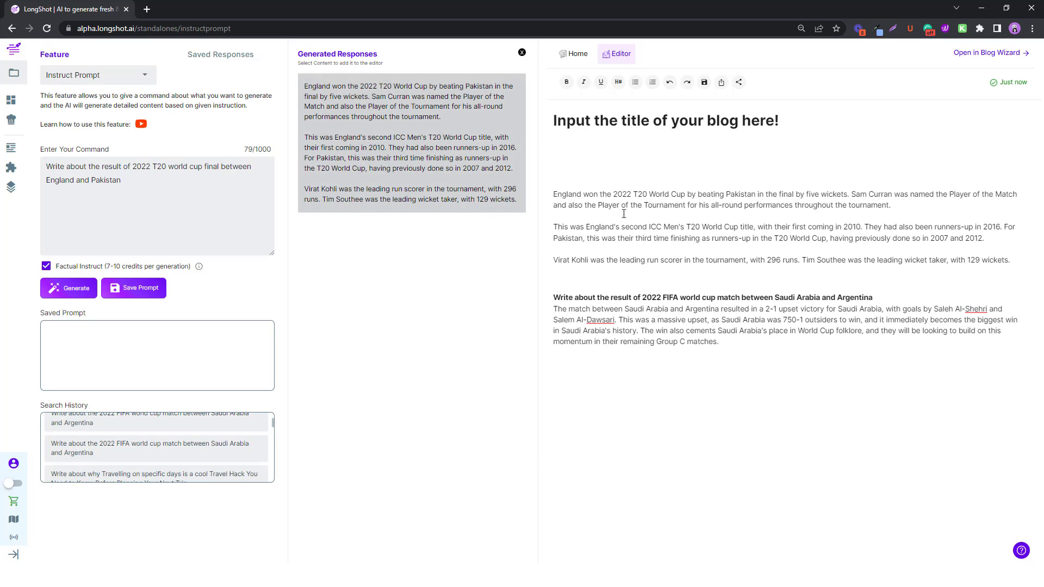
{"action": "triple_click", "coordinate": [132, 167]}
{"action": "key", "text": "ctrl+c"}
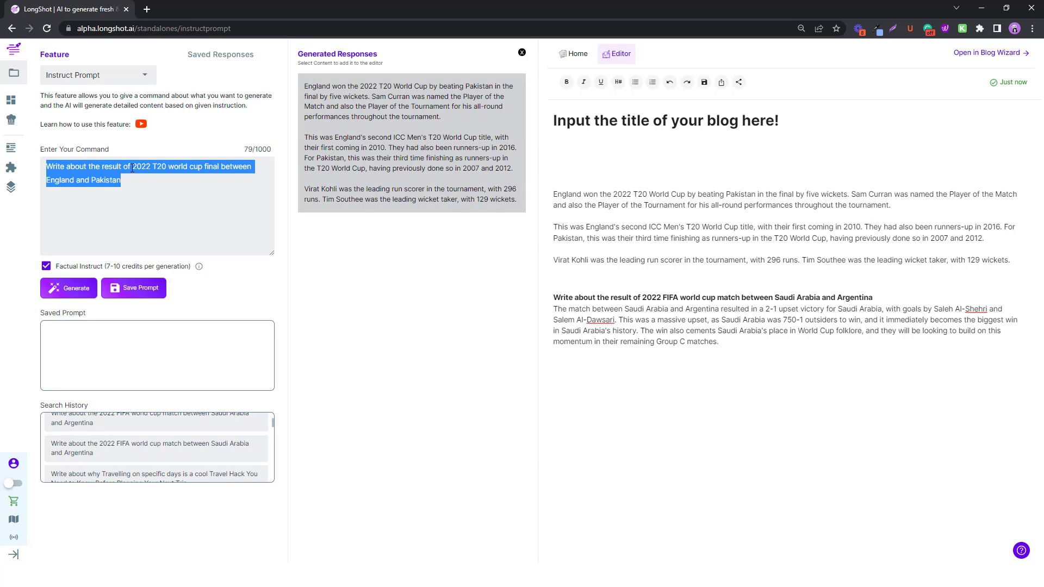
{"action": "left_click", "coordinate": [595, 173]}
{"action": "key", "text": "ctrl+v"}
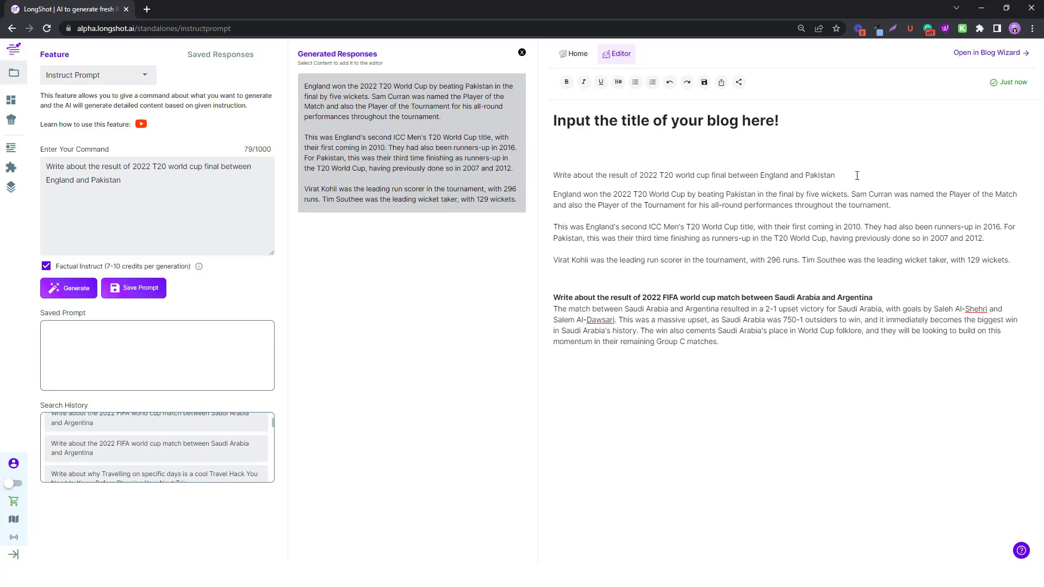
{"action": "left_click_drag", "start_coordinate": [853, 175], "coordinate": [539, 175]}
{"action": "key", "text": "ctrl+b"}
{"action": "left_click", "coordinate": [533, 351]}
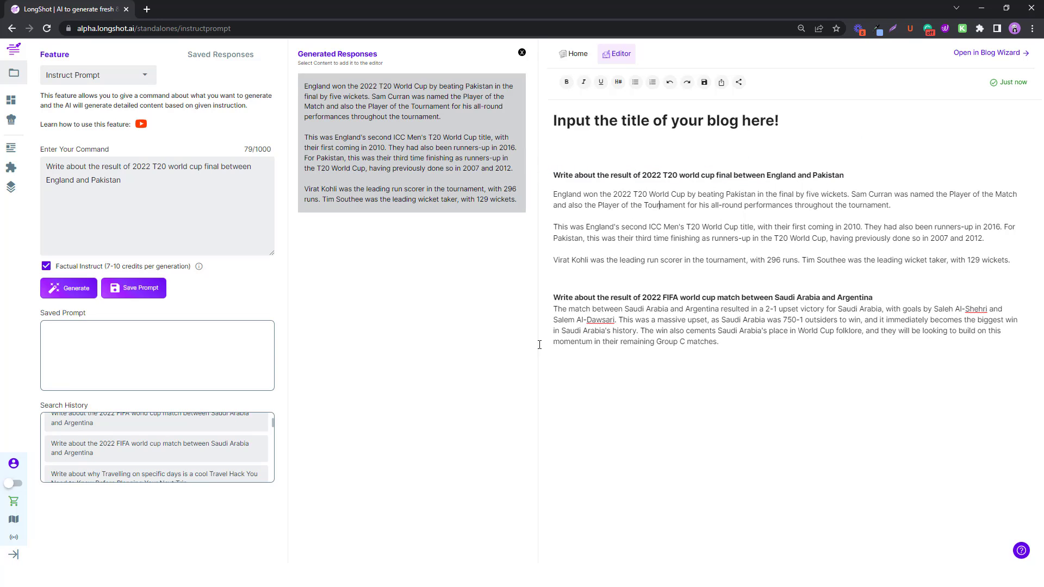
{"action": "left_click", "coordinate": [739, 346]}
- Rewrite the command as 'Write about the recent Twitter takeover by' plus the new owner's name, and generate
{"action": "key", "text": "ctrl+a"}
{"action": "type", "text": "Write about the recent taakeoe"}
{"action": "key", "text": "BackSpace"}
{"action": "type", "text": "ver"}
{"action": "type", "text": "Tw"}
{"action": "type", "text": "itter's "}
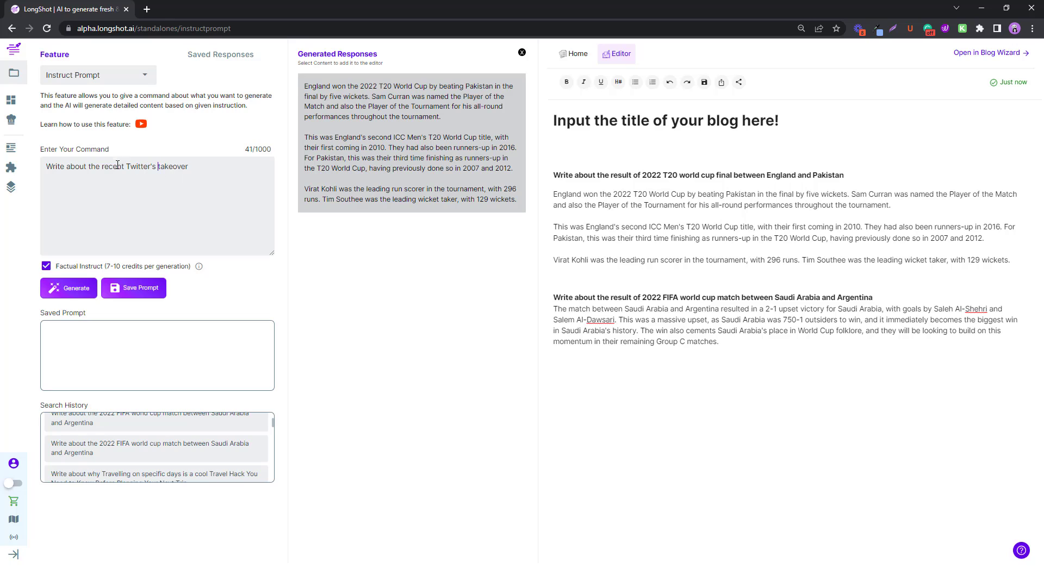
{"action": "type", "text": " by Elon Musk"}
{"action": "left_click", "coordinate": [152, 173]}
{"action": "key", "text": "Delete"}
{"action": "key", "text": "Delete"}
{"action": "left_click", "coordinate": [238, 163]}
{"action": "left_click", "coordinate": [66, 291]}
{"action": "left_click", "coordinate": [66, 291]}
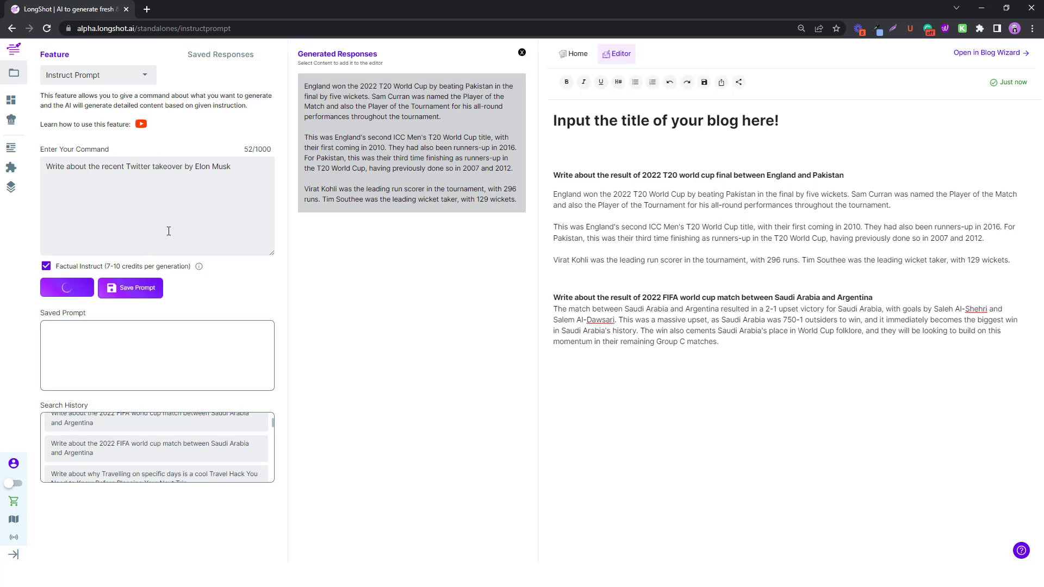
{"action": "left_click", "coordinate": [522, 52]}
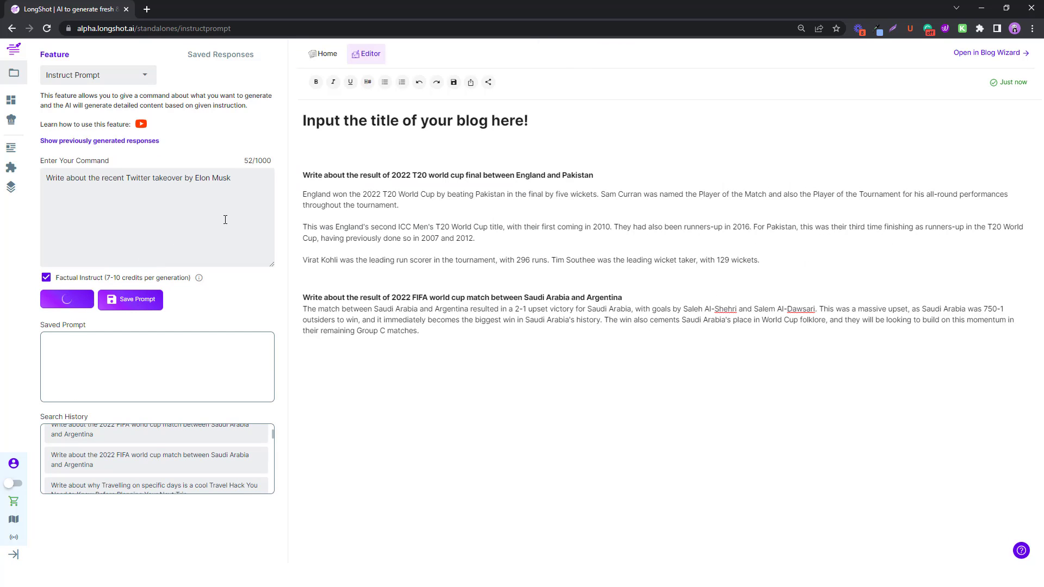
- Open a blank line under the blog title and insert the Twitter takeover response there
{"action": "left_click", "coordinate": [602, 151]}
{"action": "key", "text": "Return"}
{"action": "key", "text": "Return"}
{"action": "key", "text": "Return"}
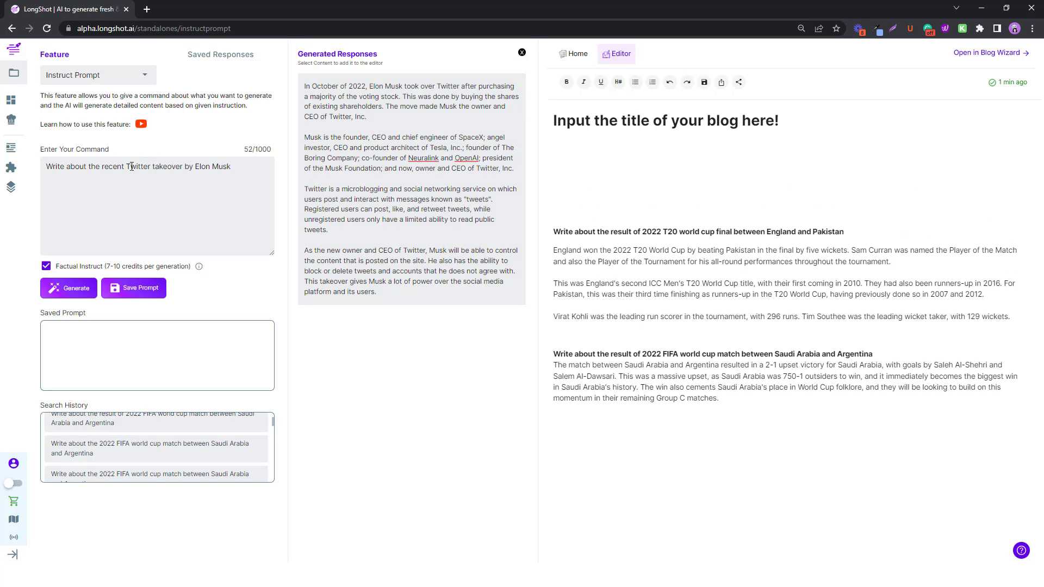
{"action": "key", "text": "BackSpace"}
{"action": "key", "text": "BackSpace"}
{"action": "key", "text": "BackSpace"}
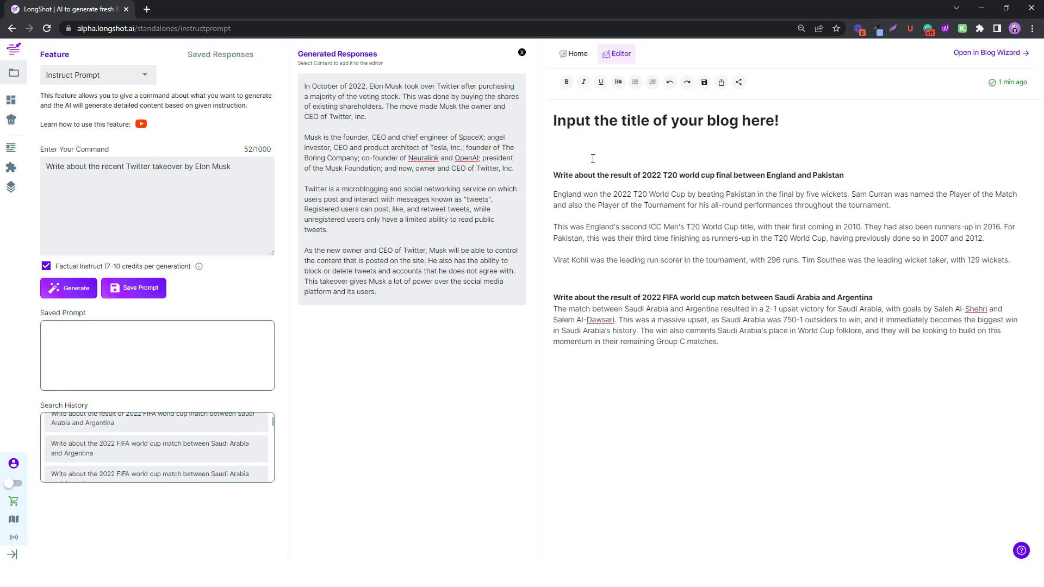
{"action": "key", "text": "Return"}
{"action": "key", "text": "Return"}
{"action": "key", "text": "Return"}
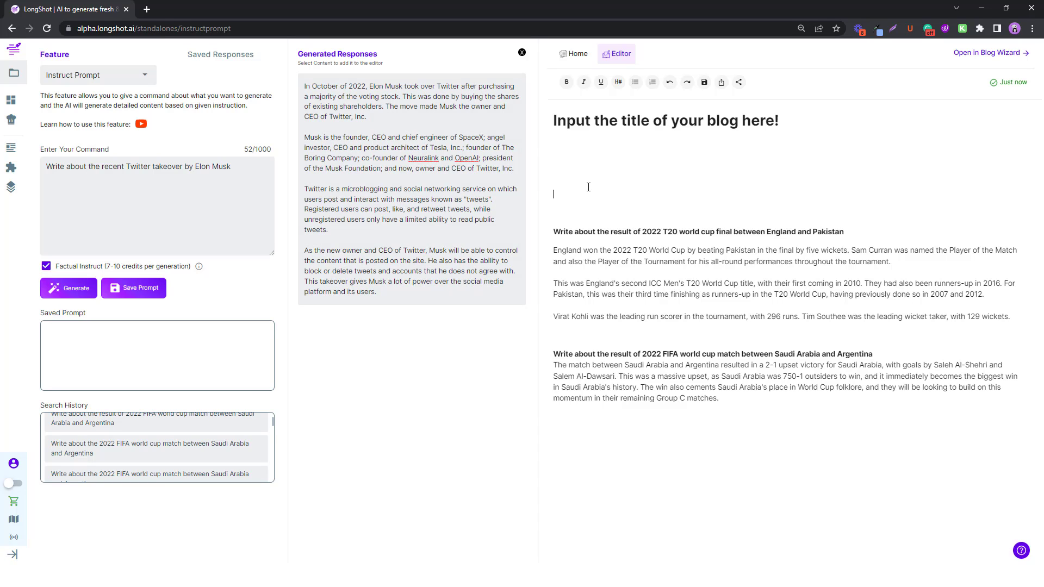
{"action": "left_click", "coordinate": [495, 295]}
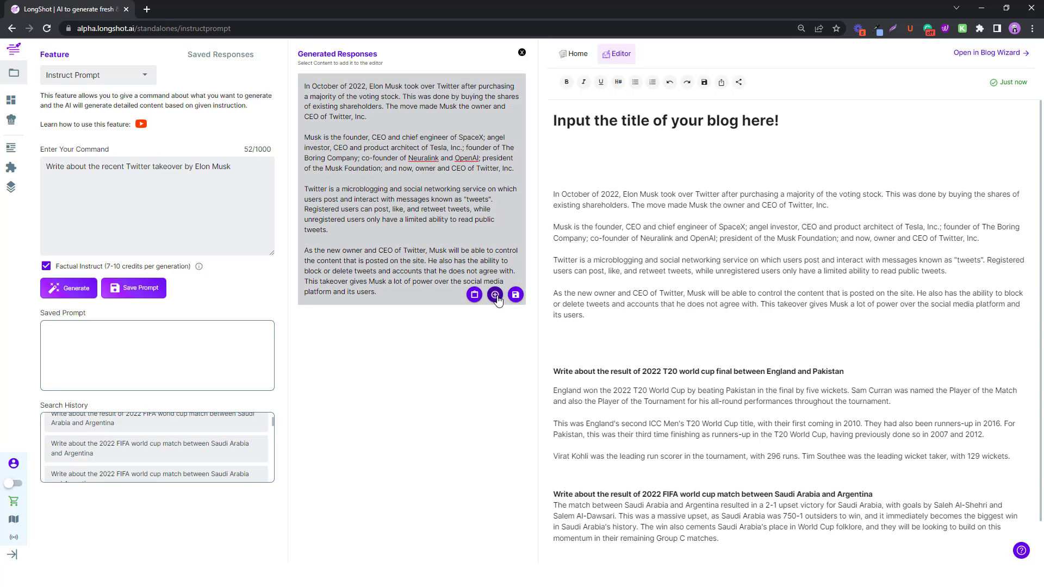
- Paste the Twitter takeover command above its response as a bold heading
{"action": "triple_click", "coordinate": [180, 171]}
{"action": "key", "text": "ctrl+c"}
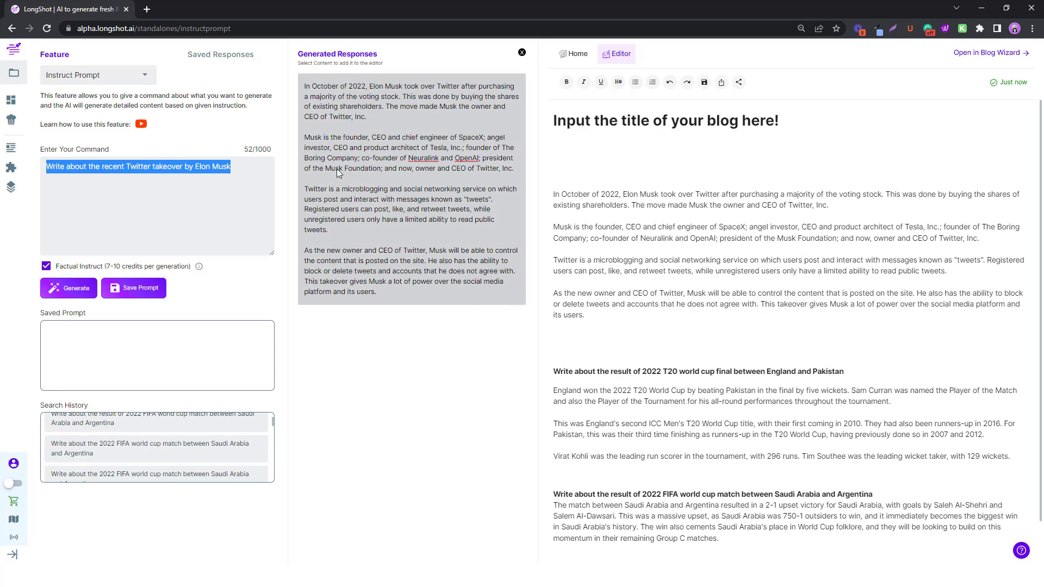
{"action": "left_click", "coordinate": [567, 171]}
{"action": "key", "text": "ctrl+v"}
{"action": "left_click_drag", "start_coordinate": [738, 175], "coordinate": [552, 175]}
{"action": "key", "text": "ctrl+b"}
{"action": "left_click", "coordinate": [639, 238]}
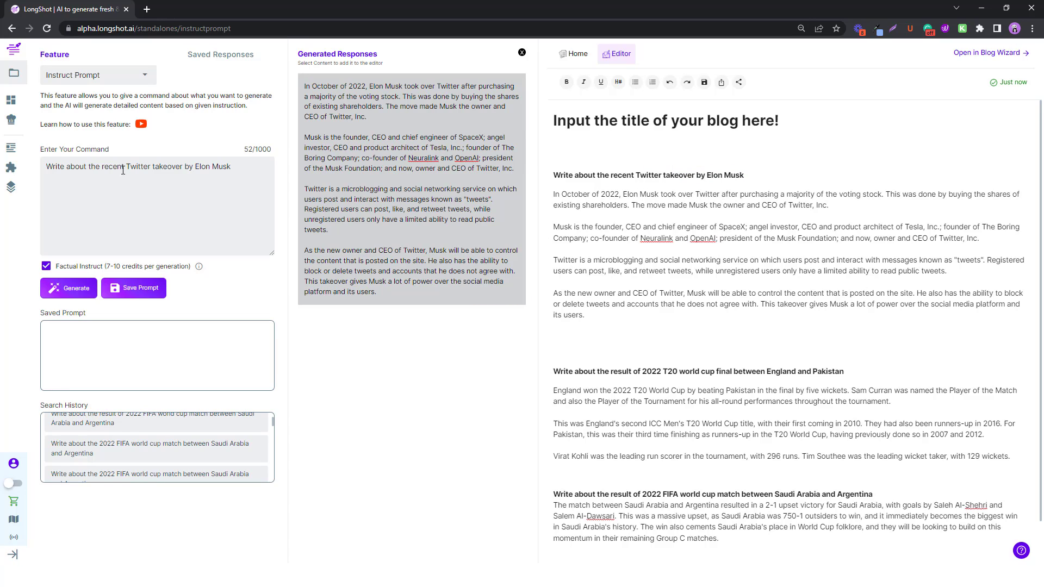
{"action": "left_click_drag", "start_coordinate": [242, 170], "coordinate": [49, 171]}
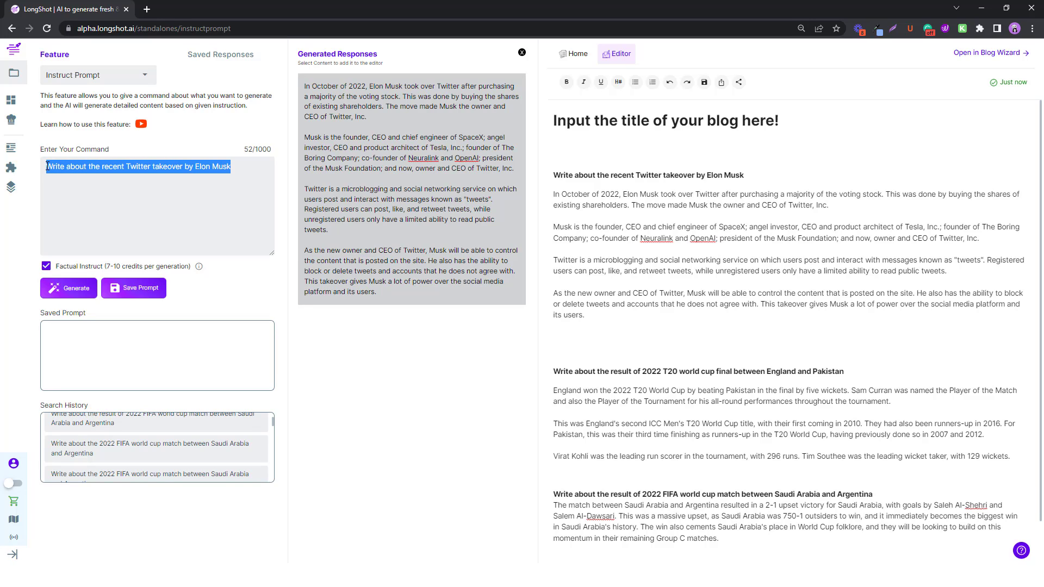
- Replace the Twitter wording so the command reads 'Write about Notion's AI writer launch'
{"action": "key", "text": "Right"}
{"action": "key", "text": "BackSpace"}
{"action": "key", "text": "BackSpace"}
{"action": "key", "text": "BackSpace"}
{"action": "key", "text": "BackSpace"}
{"action": "key", "text": "BackSpace"}
{"action": "key", "text": "BackSpace"}
{"action": "key", "text": "BackSpace"}
{"action": "key", "text": "BackSpace"}
{"action": "key", "text": "BackSpace"}
{"action": "key", "text": "BackSpace"}
{"action": "key", "text": "BackSpace"}
{"action": "key", "text": "BackSpace"}
{"action": "key", "text": "BackSpace"}
{"action": "key", "text": "BackSpace"}
{"action": "key", "text": "BackSpace"}
{"action": "key", "text": "BackSpace"}
{"action": "key", "text": "BackSpace"}
{"action": "key", "text": "BackSpace"}
{"action": "key", "text": "BackSpace"}
{"action": "key", "text": "BackSpace"}
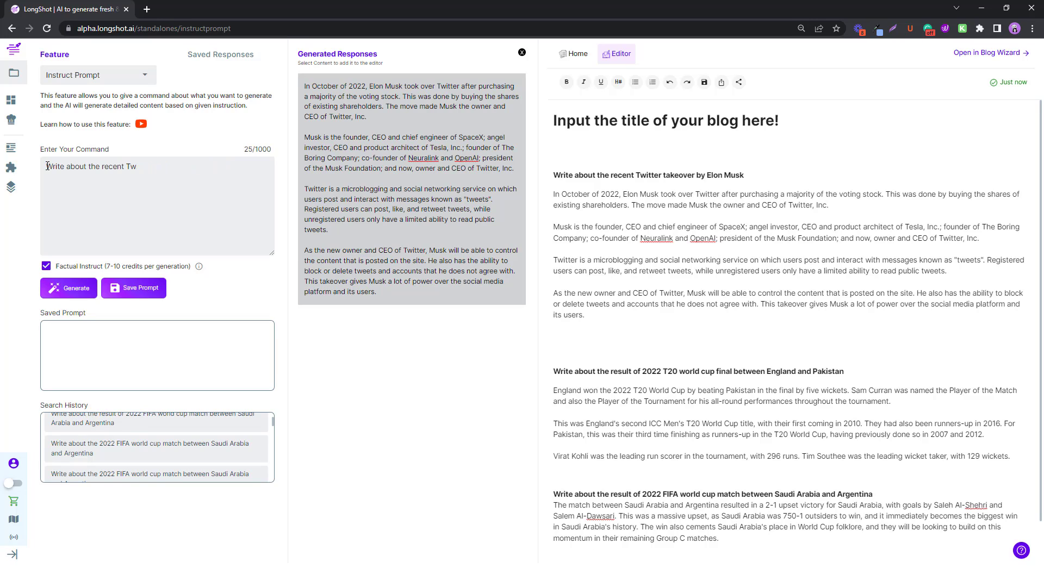
{"action": "key", "text": "BackSpace"}
{"action": "key", "text": "BackSpace"}
{"action": "key", "text": "BackSpace"}
{"action": "key", "text": "BackSpace"}
{"action": "key", "text": "BackSpace"}
{"action": "key", "text": "BackSpace"}
{"action": "key", "text": "BackSpace"}
{"action": "key", "text": "BackSpace"}
{"action": "key", "text": "BackSpace"}
{"action": "type", "text": "Notion's launch AI writer"}
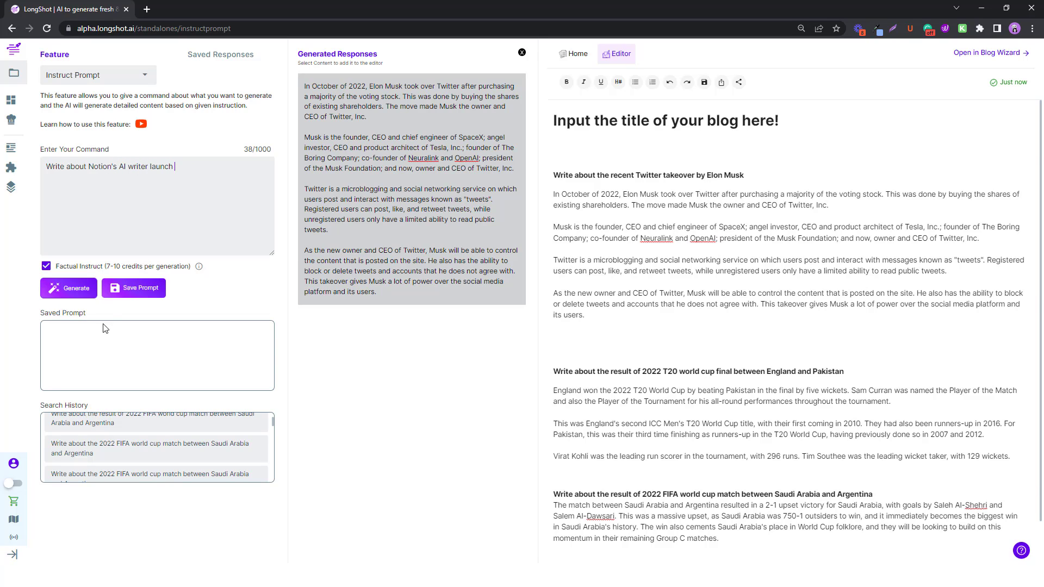
- Generate the Notion AI writer response and add its command as a bold heading under the blog title
{"action": "left_click", "coordinate": [521, 52]}
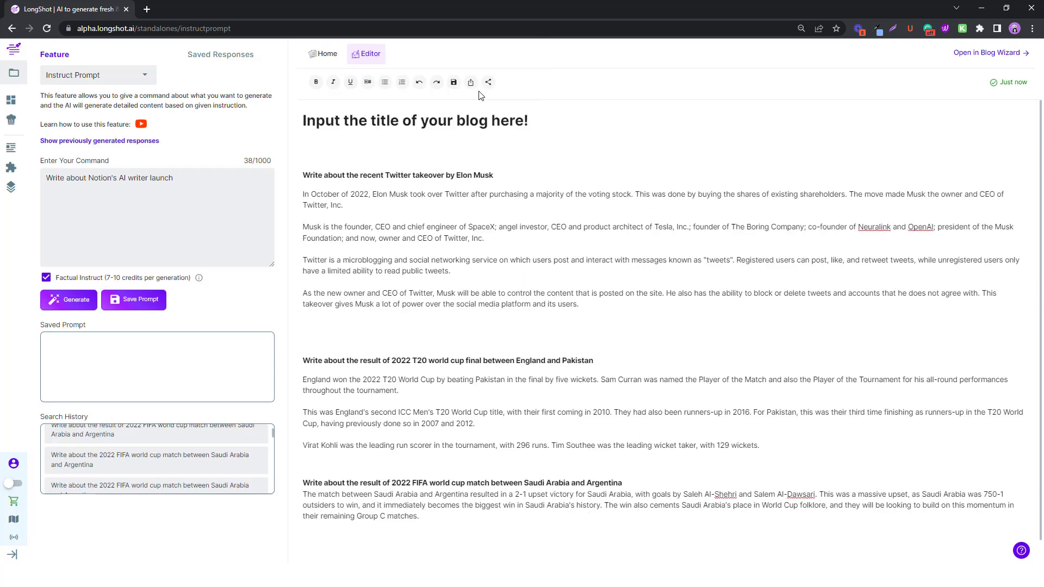
{"action": "left_click", "coordinate": [67, 299]}
{"action": "triple_click", "coordinate": [150, 178]}
{"action": "key", "text": "ctrl+c"}
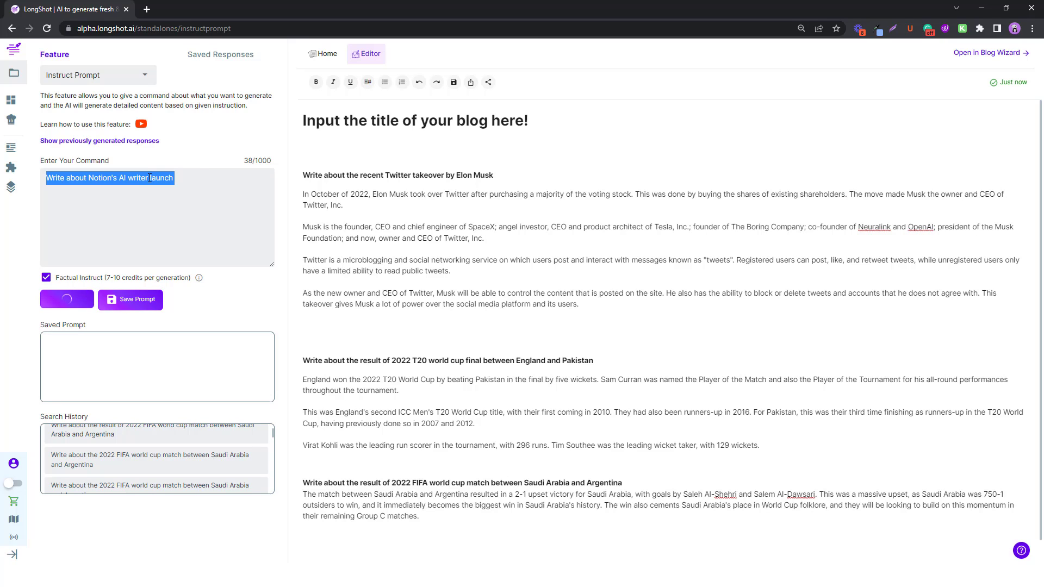
{"action": "left_click", "coordinate": [348, 148]}
{"action": "key", "text": "Return"}
{"action": "key", "text": "Return"}
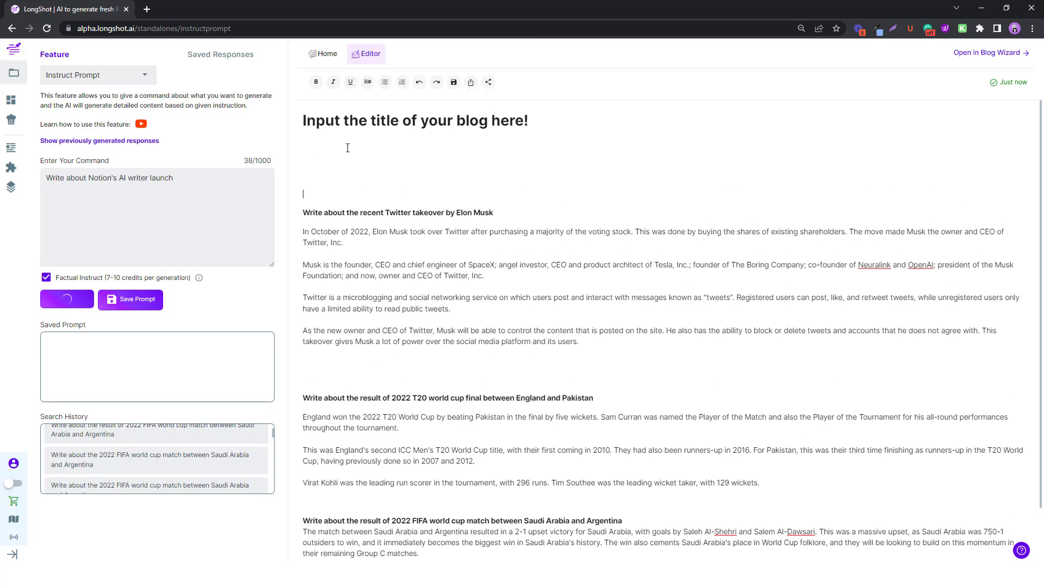
{"action": "key", "text": "ctrl+v"}
{"action": "triple_click", "coordinate": [336, 155]}
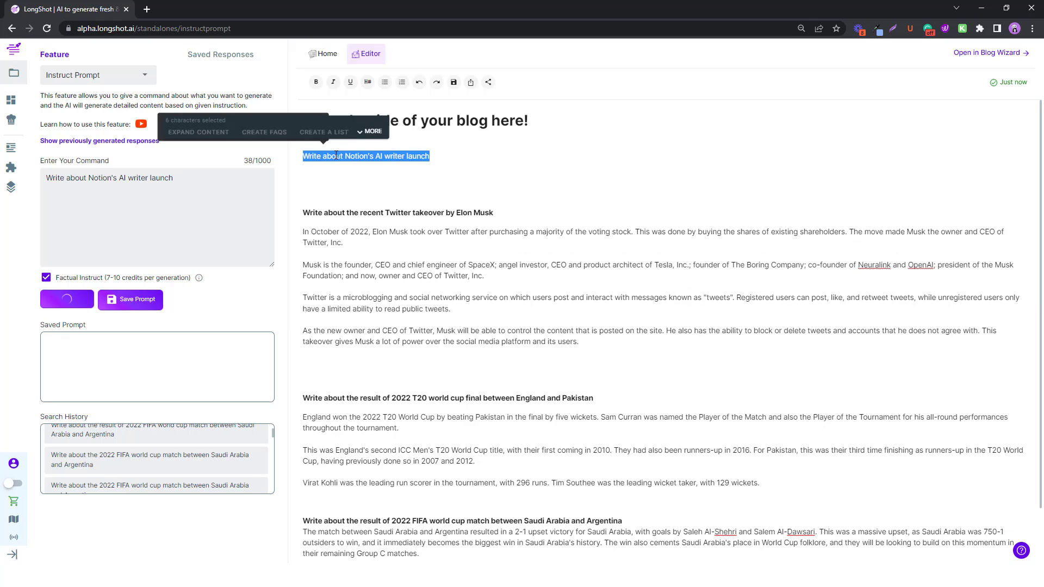
{"action": "key", "text": "ctrl+b"}
{"action": "left_click", "coordinate": [336, 155]}
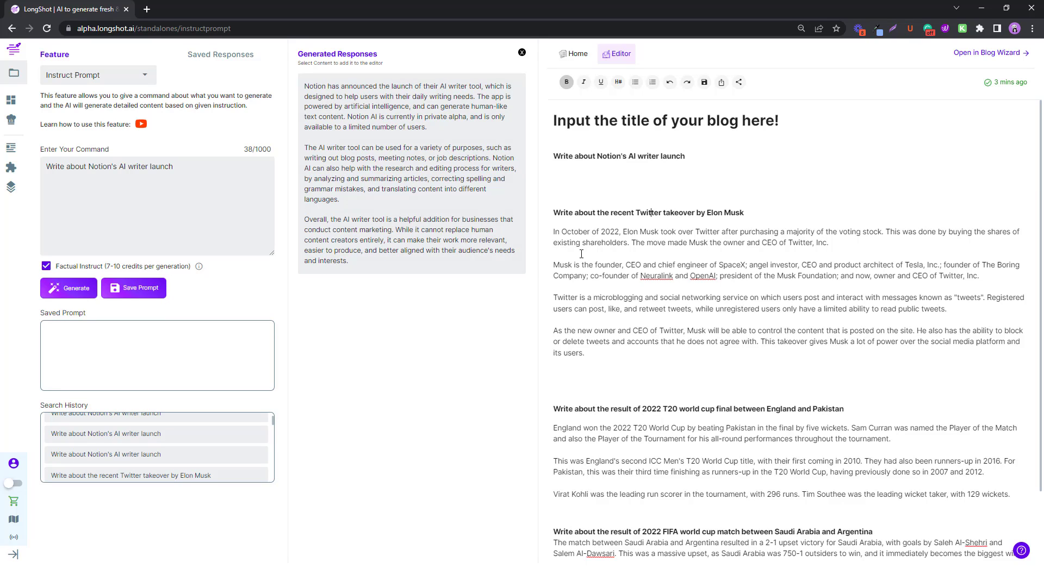
- Read through the generated Notion AI writer launch response
{"action": "mouse_move", "coordinate": [323, 98]}
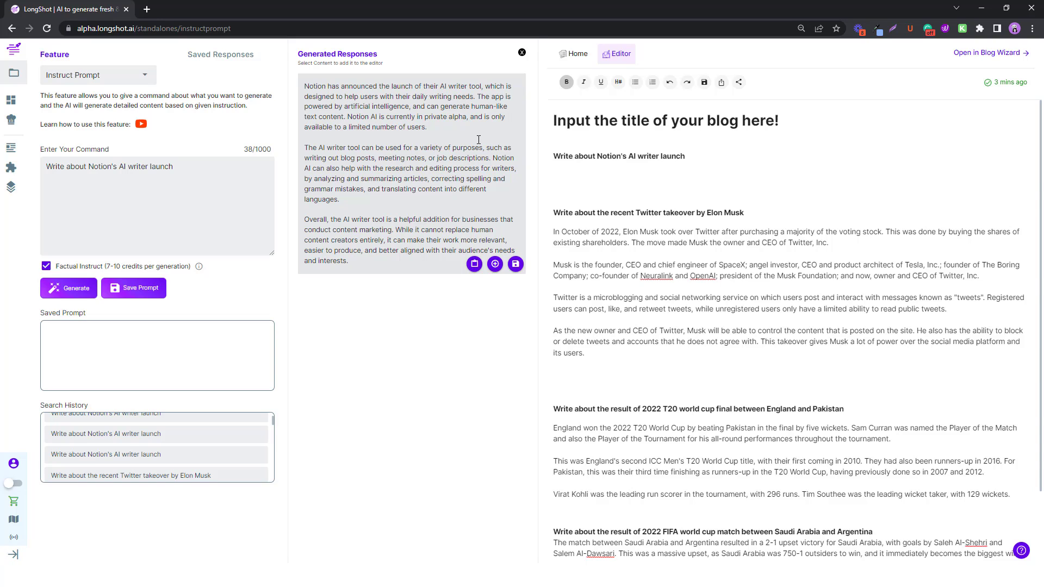
{"action": "left_click_drag", "start_coordinate": [352, 117], "coordinate": [473, 126]}
{"action": "left_click", "coordinate": [374, 158]}
{"action": "left_click", "coordinate": [430, 127]}
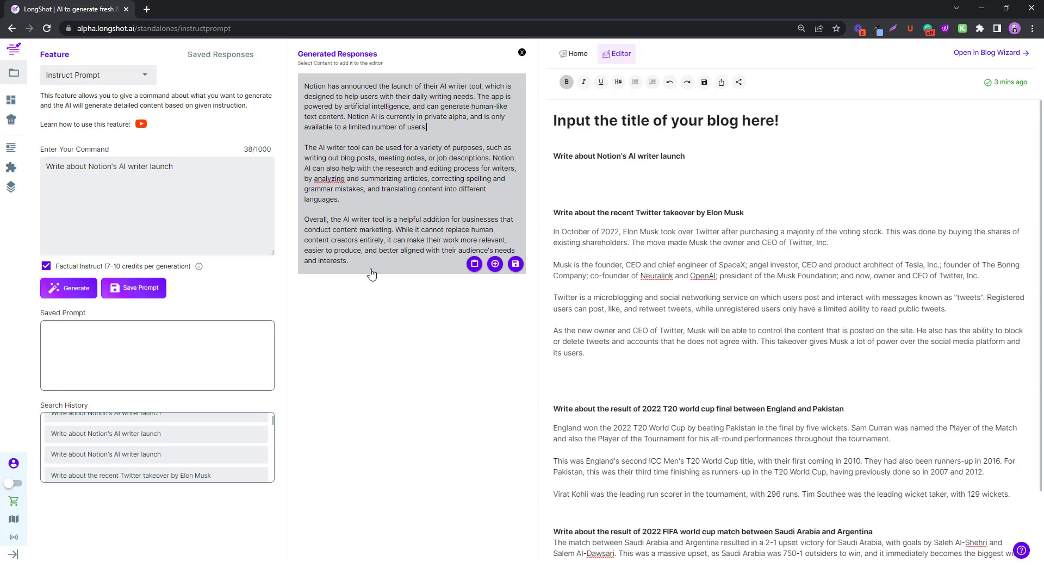
- Insert the generated Notion AI writer summary into the blog below the Notion heading
{"action": "left_click", "coordinate": [569, 173]}
{"action": "left_click", "coordinate": [495, 264]}
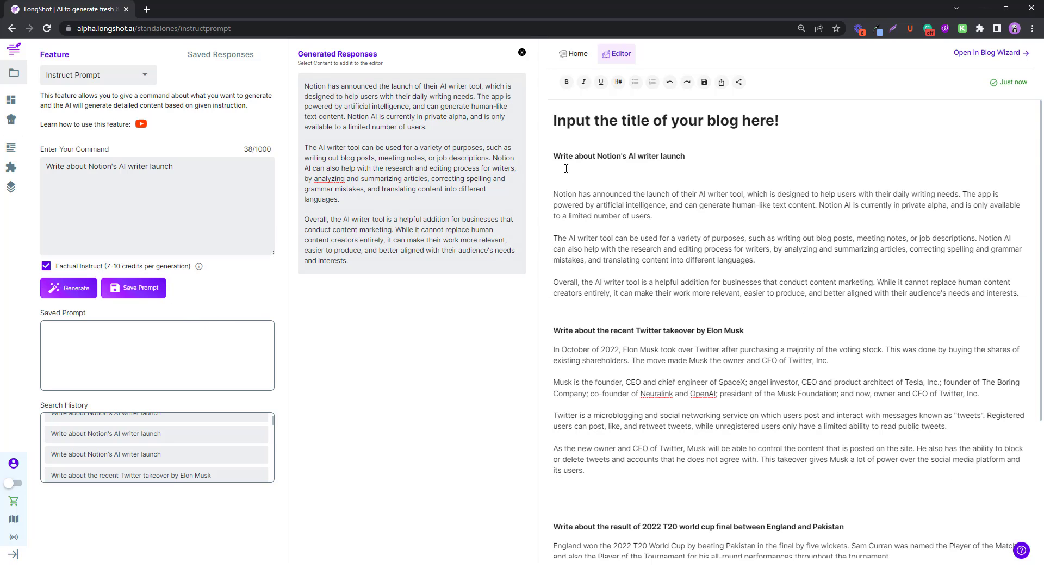
{"action": "left_click", "coordinate": [522, 53]}
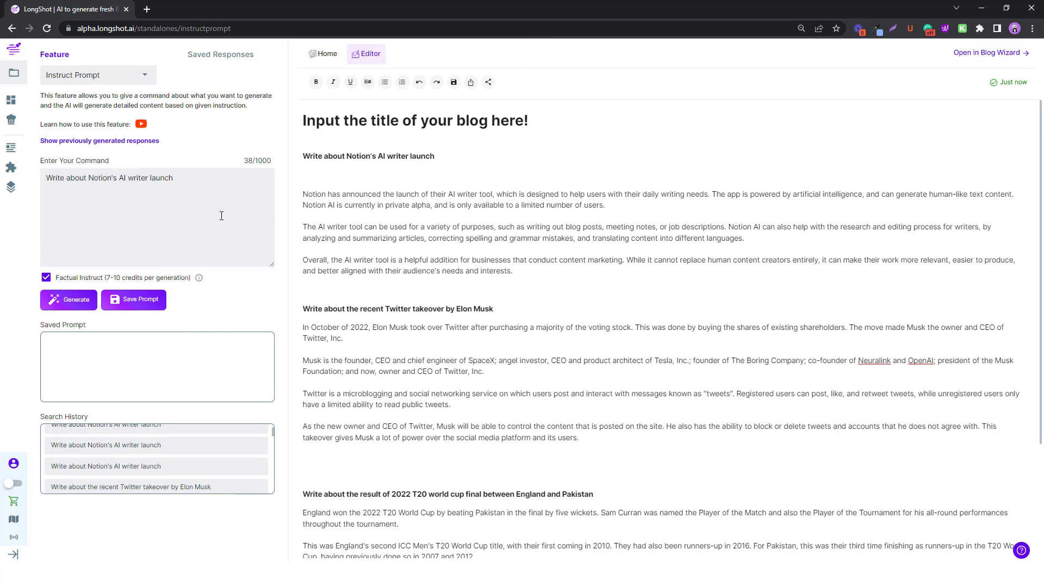
- Empty the command box and remove the blank line between the Notion heading and its paragraph
{"action": "double_click", "coordinate": [114, 179]}
{"action": "key", "text": "ctrl+a"}
{"action": "key", "text": "BackSpace"}
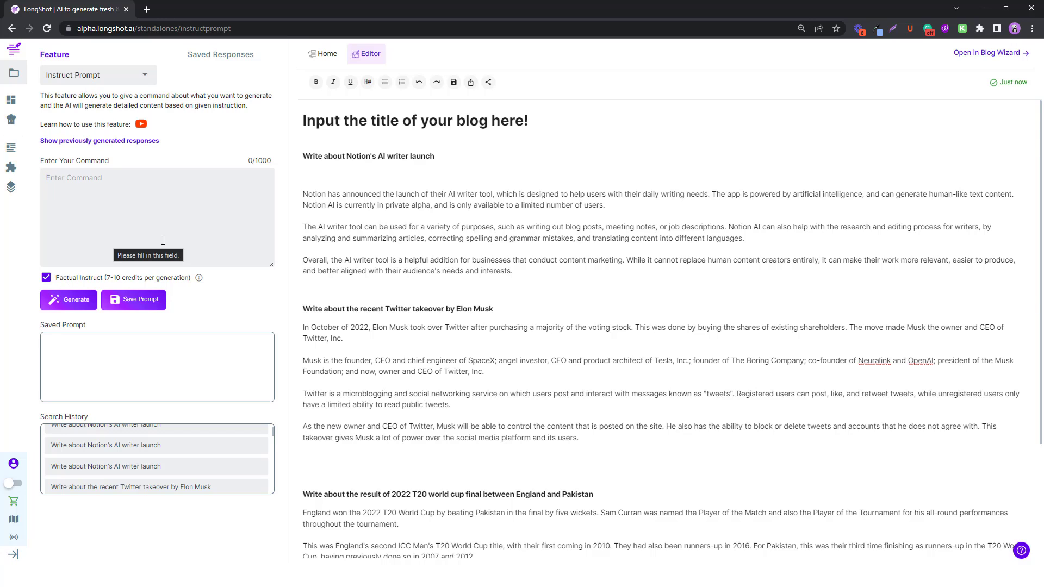
{"action": "left_click", "coordinate": [331, 179]}
{"action": "key", "text": "Delete"}
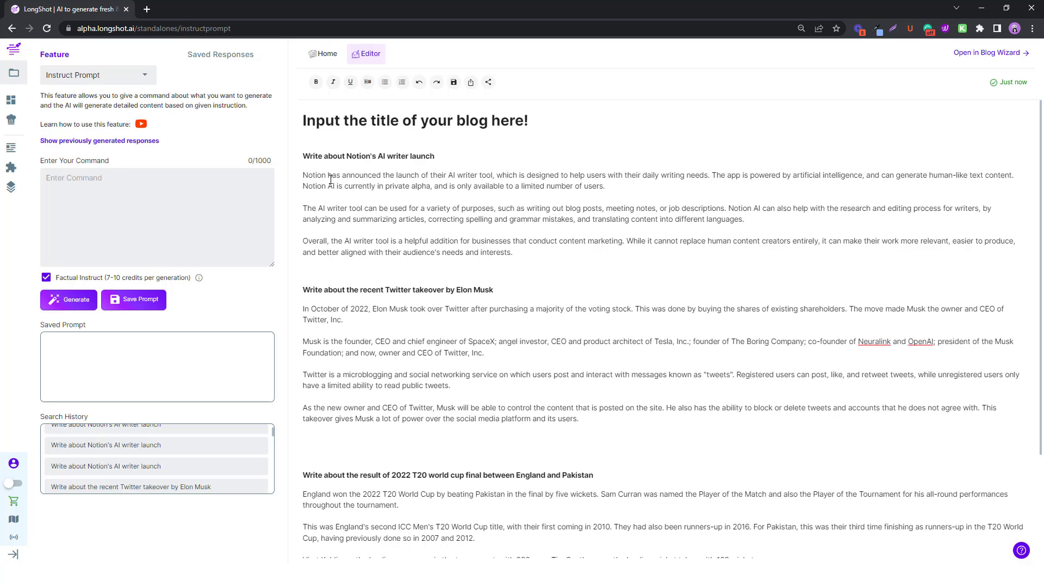